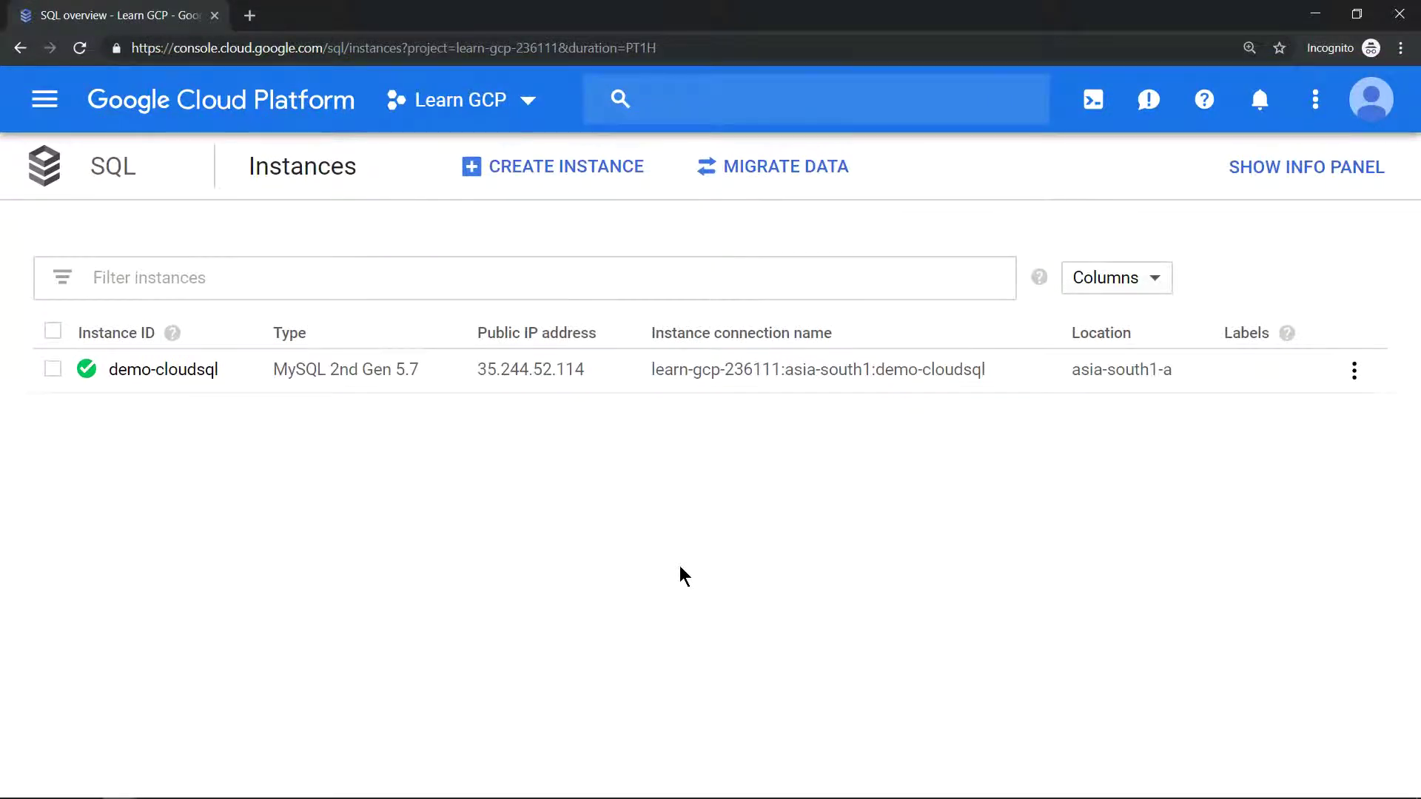
- Bring up the command window holding the cloud_sql_proxy command for demo-cloudsql on tcp:8080
key("alt+Tab")
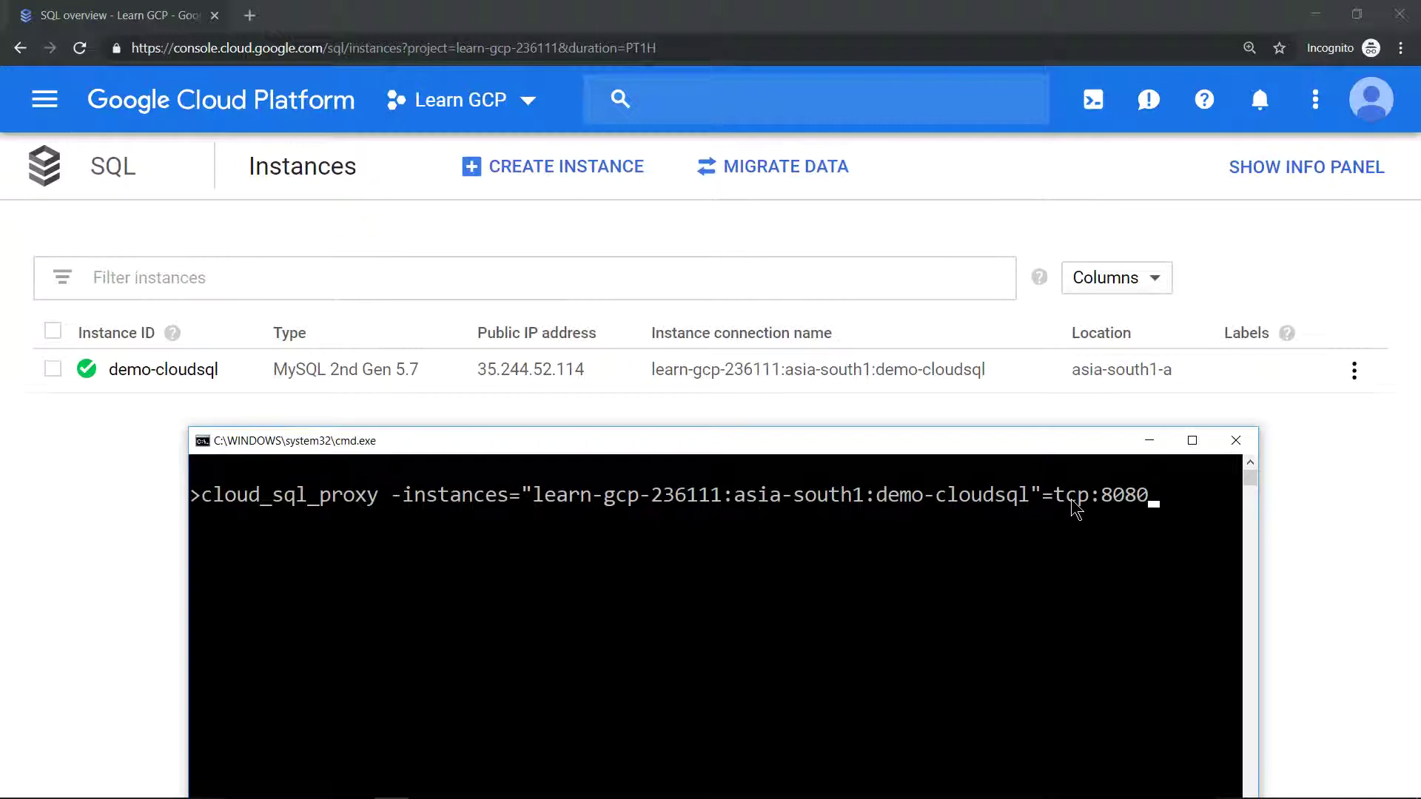
- Run cloud_sql_proxy so demo-cloudsql listens on 127.0.0.1:8080, with a mysql command ready
key("Return")
type("mysql -h 127.0.0.1 -P 8080 -u root -p")
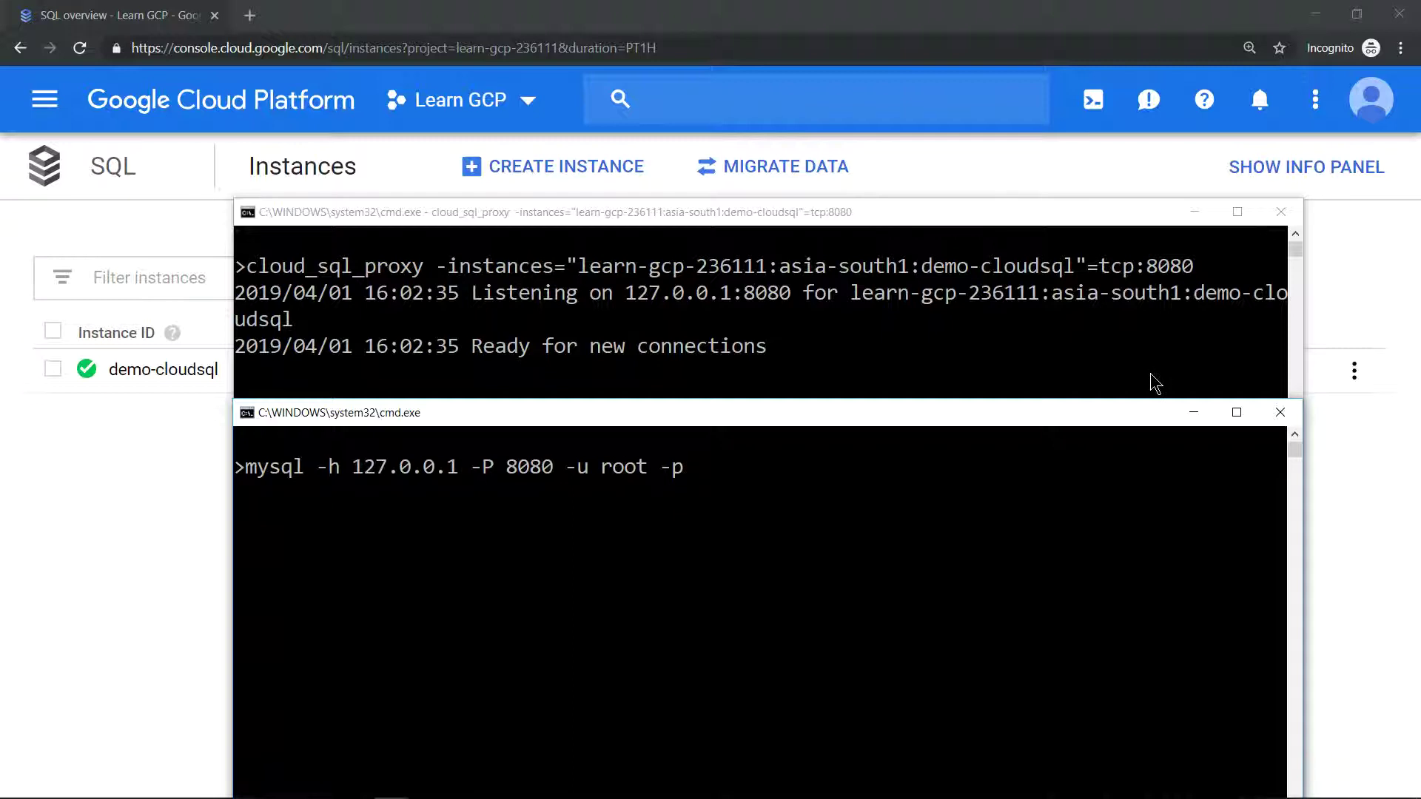
- Log in as root via mysql on 127.0.0.1:8080 and run 'show databases;', showing bookshelf
key("Return")
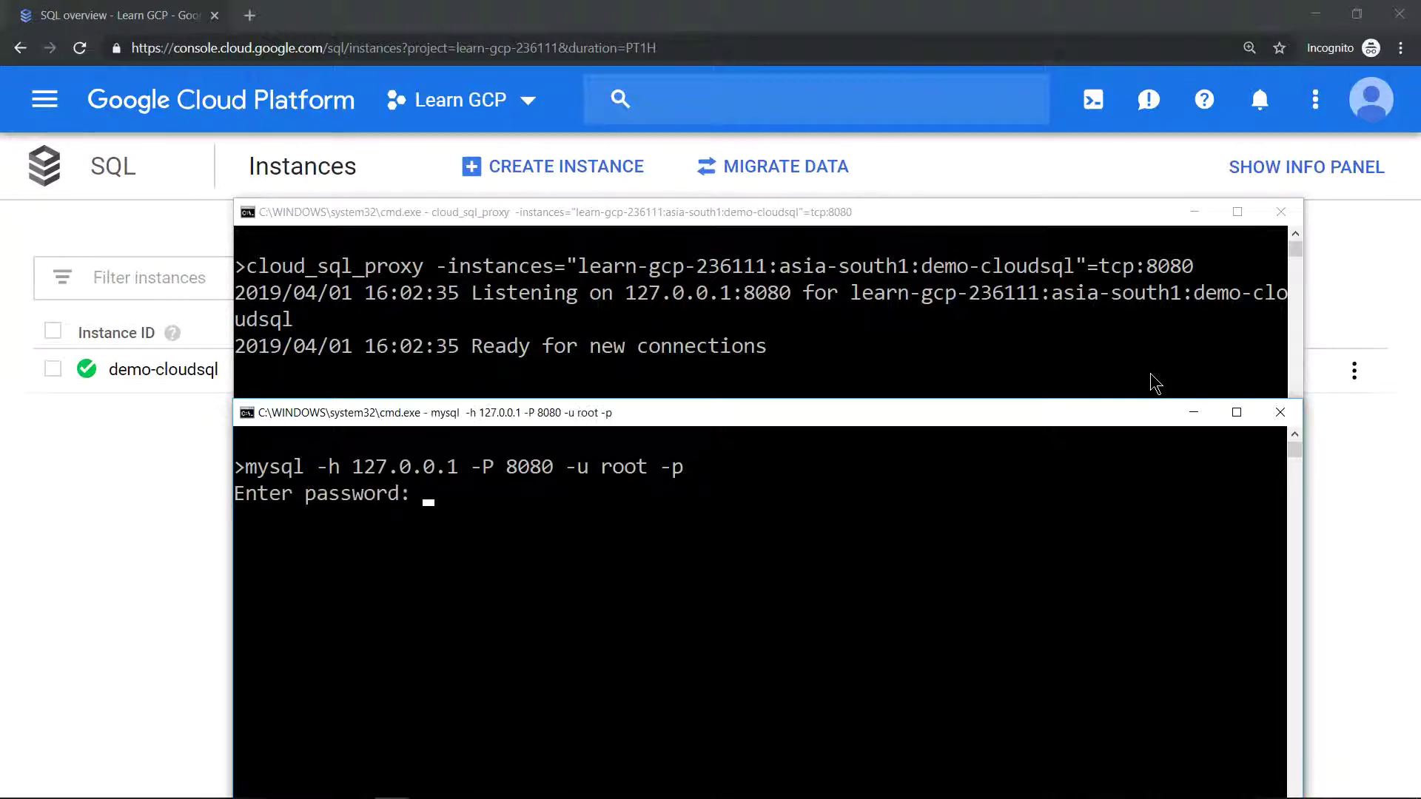
type("***")
type("***")
key("Return")
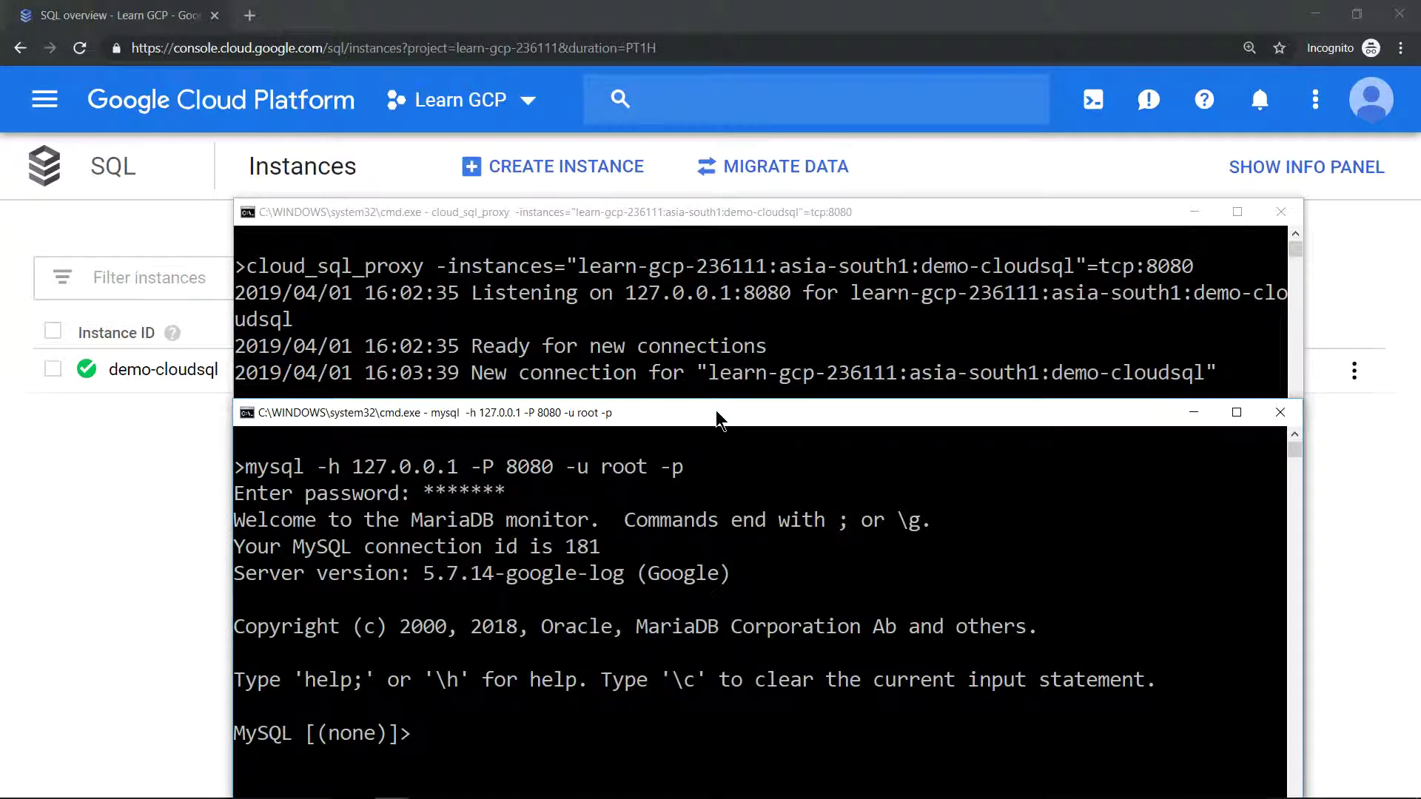
left_click_drag(717, 413, 722, 224)
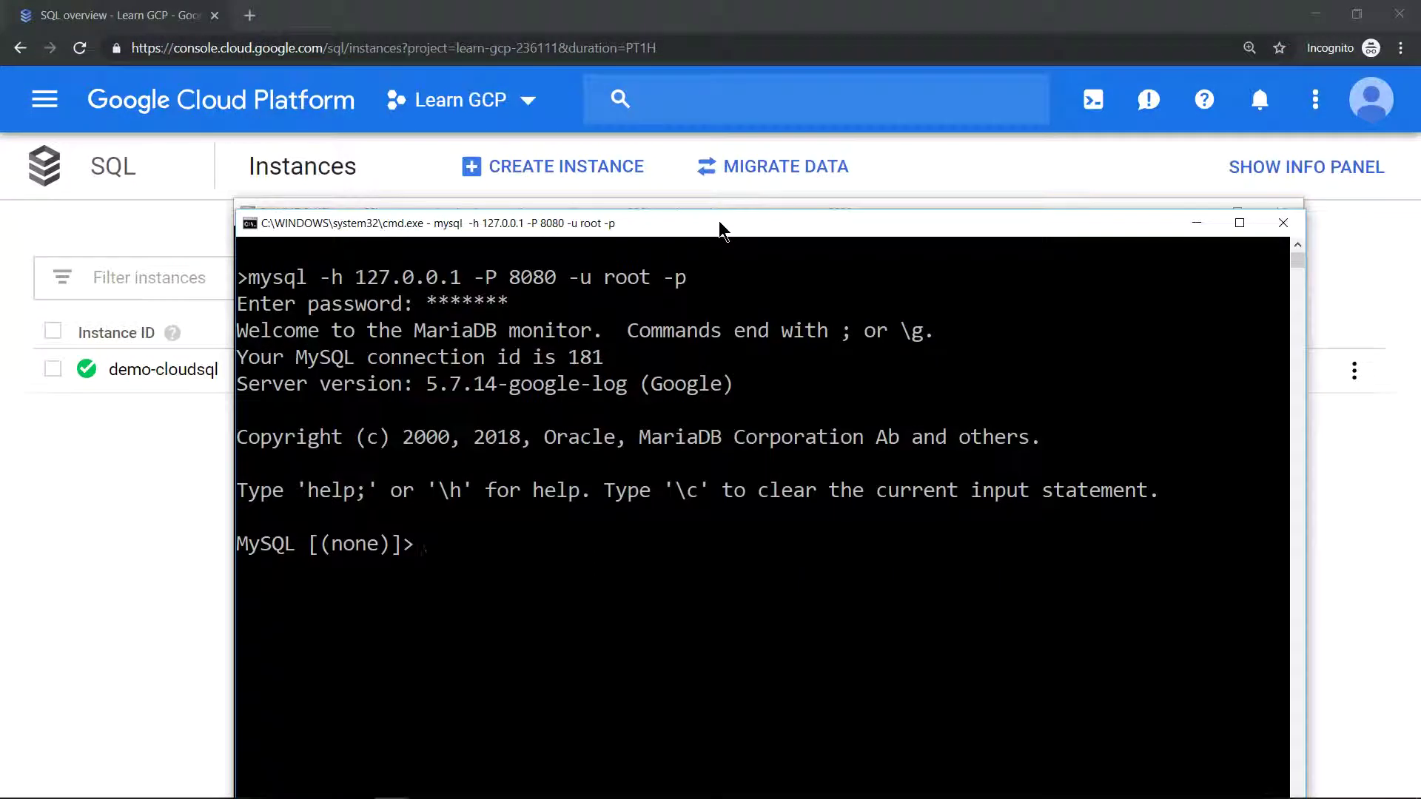
type("show")
type(" databasse")
key("BackSpace")
type("s")
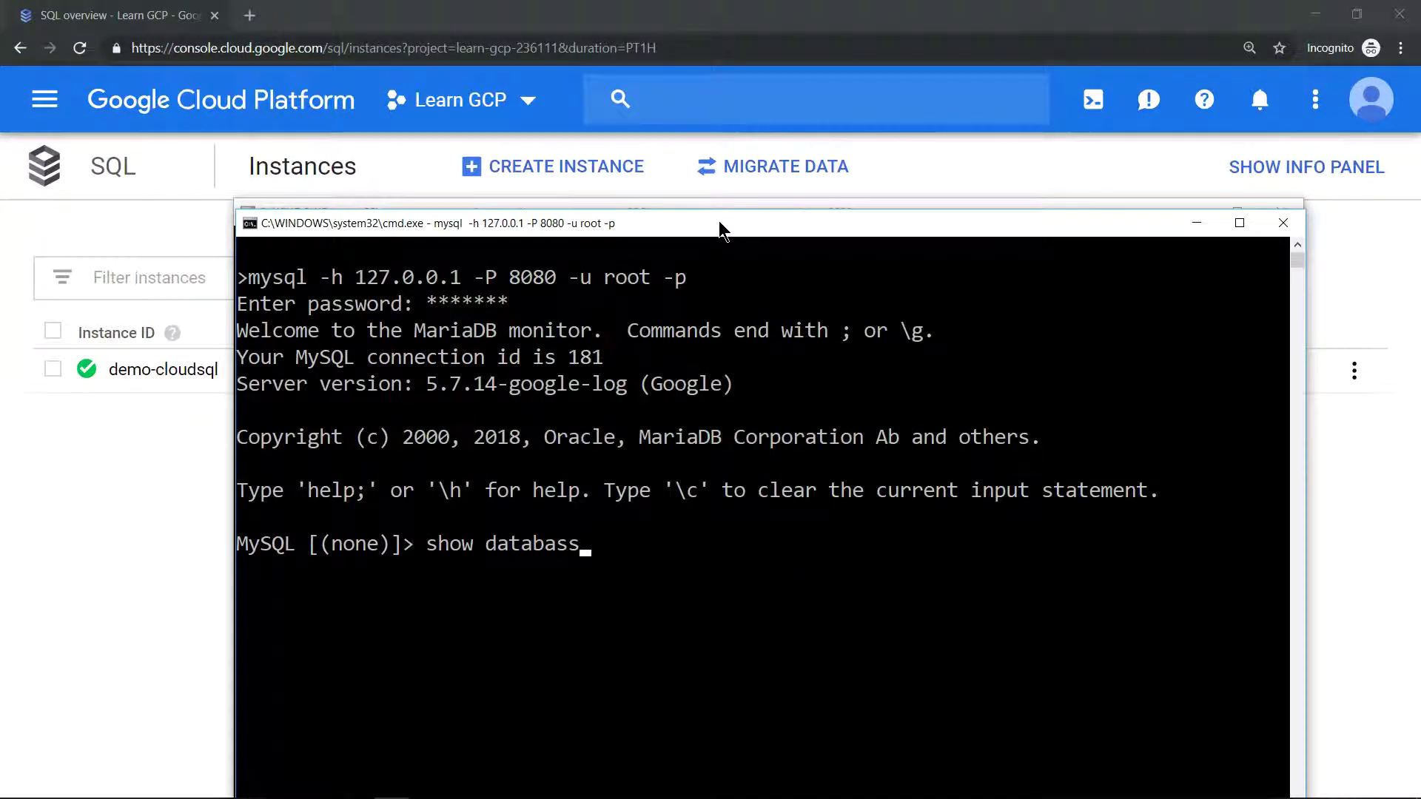
key("BackSpace")
type("es;")
key("Return")
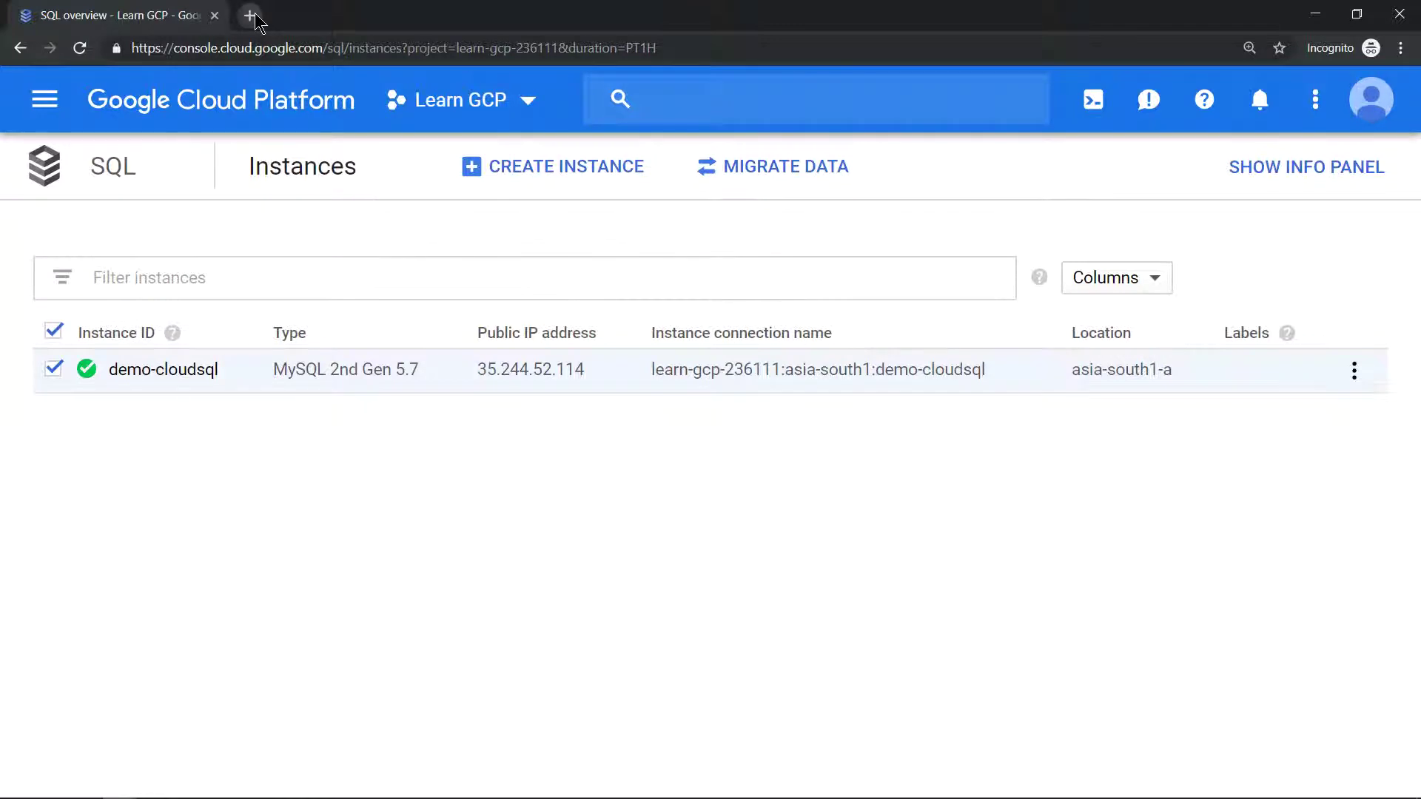
- Search 'what is my ip' in a new tab, copy 1.23.13.62, and return to SQL overview
left_click(252, 15)
type("what is my ip")
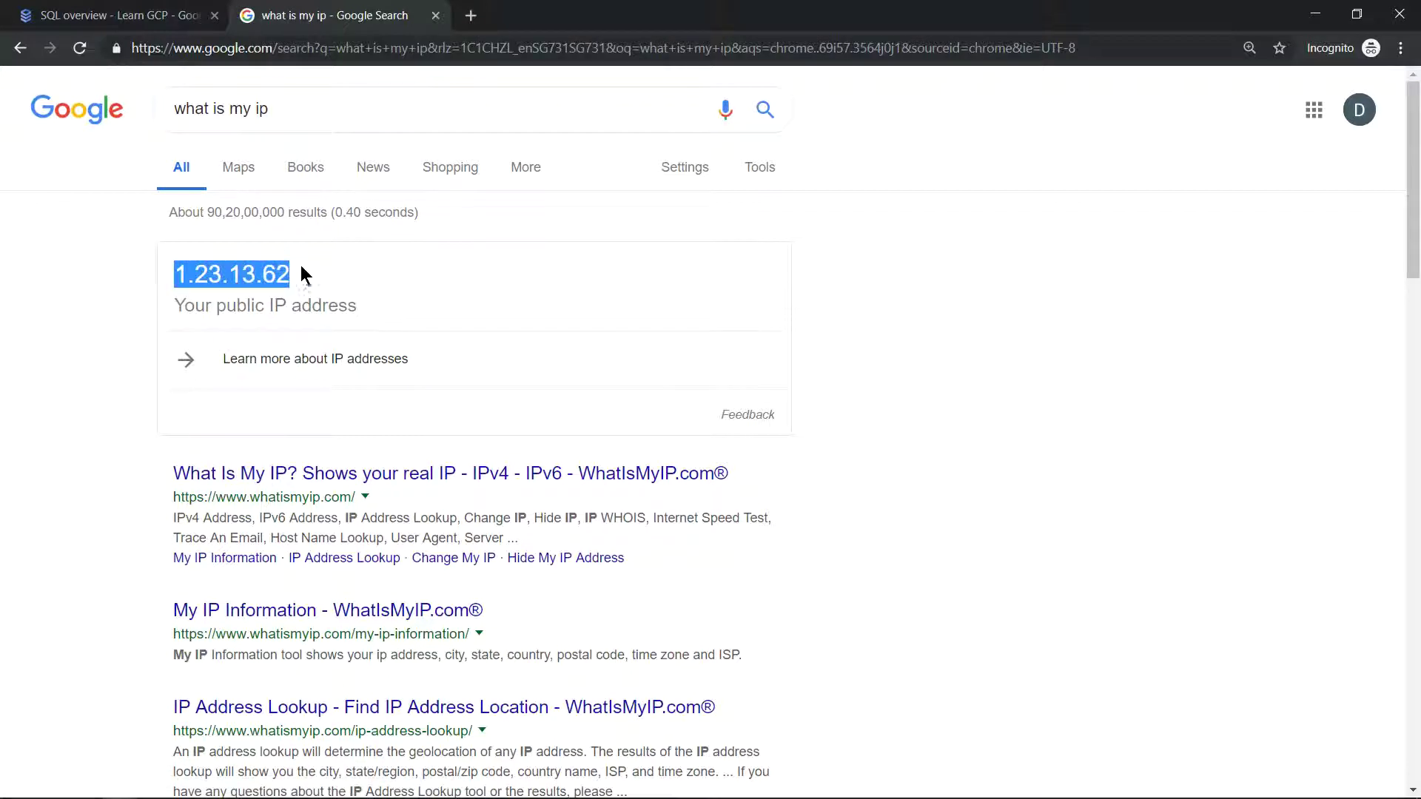
left_click(101, 14)
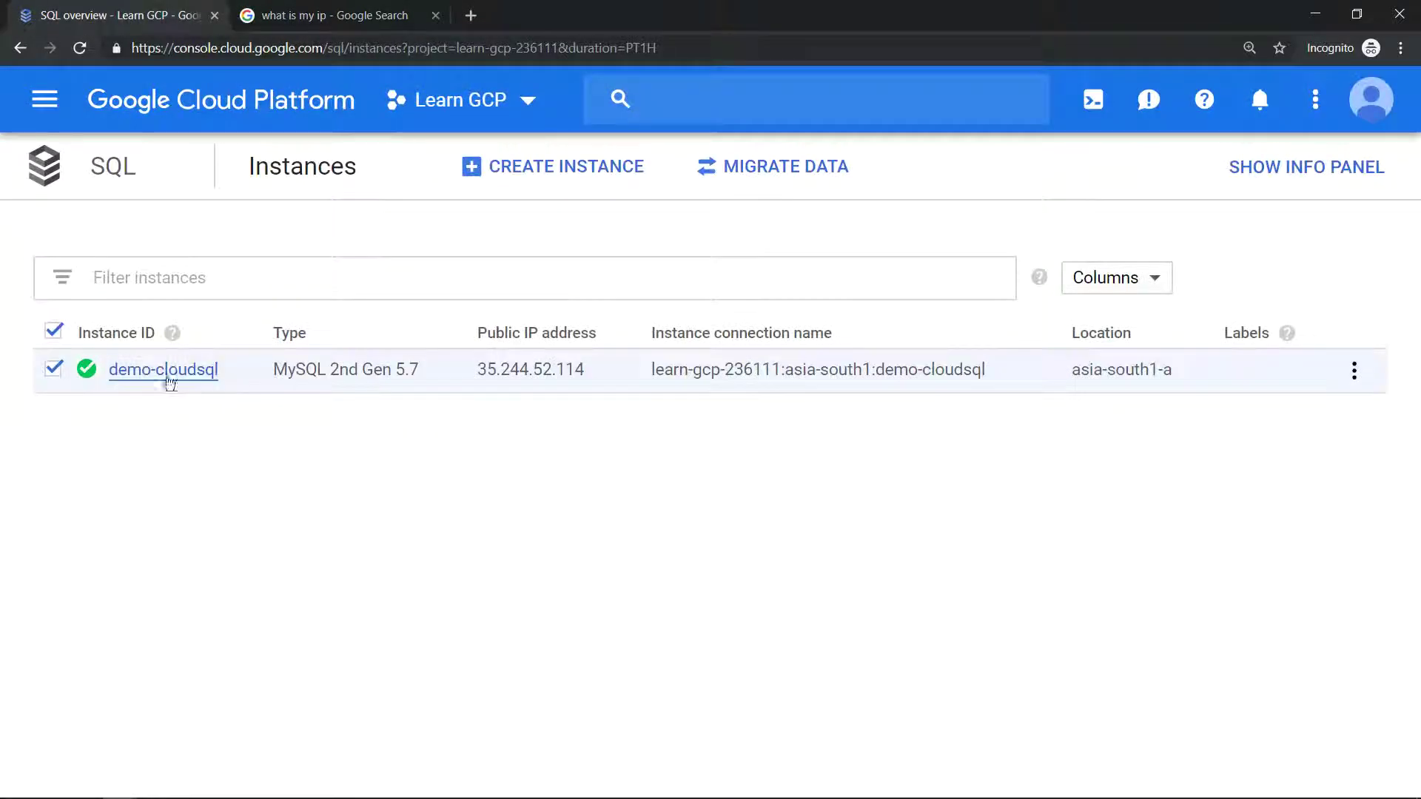
- Open demo-cloudsql's Connections settings and begin a new Public IP authorized network
left_click(163, 370)
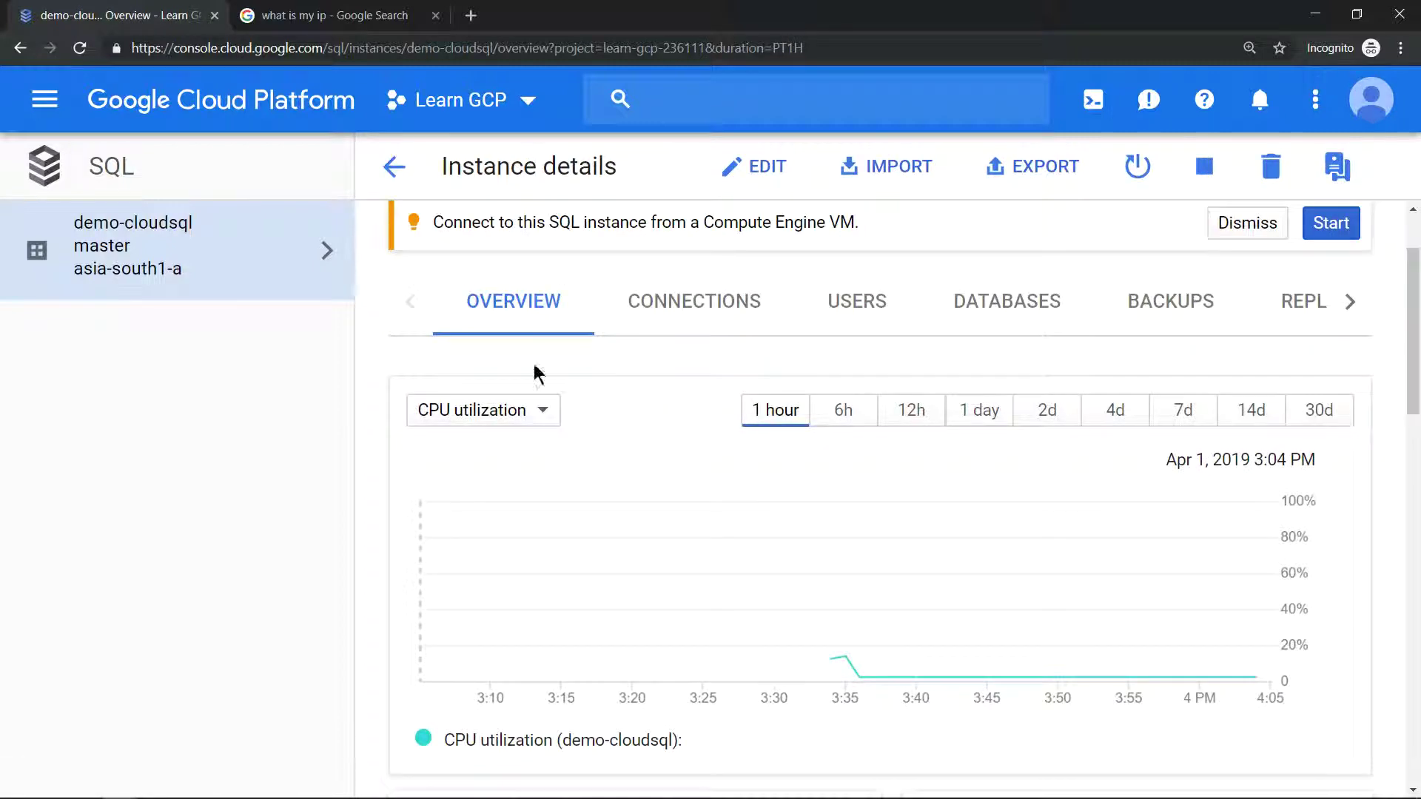
left_click(690, 308)
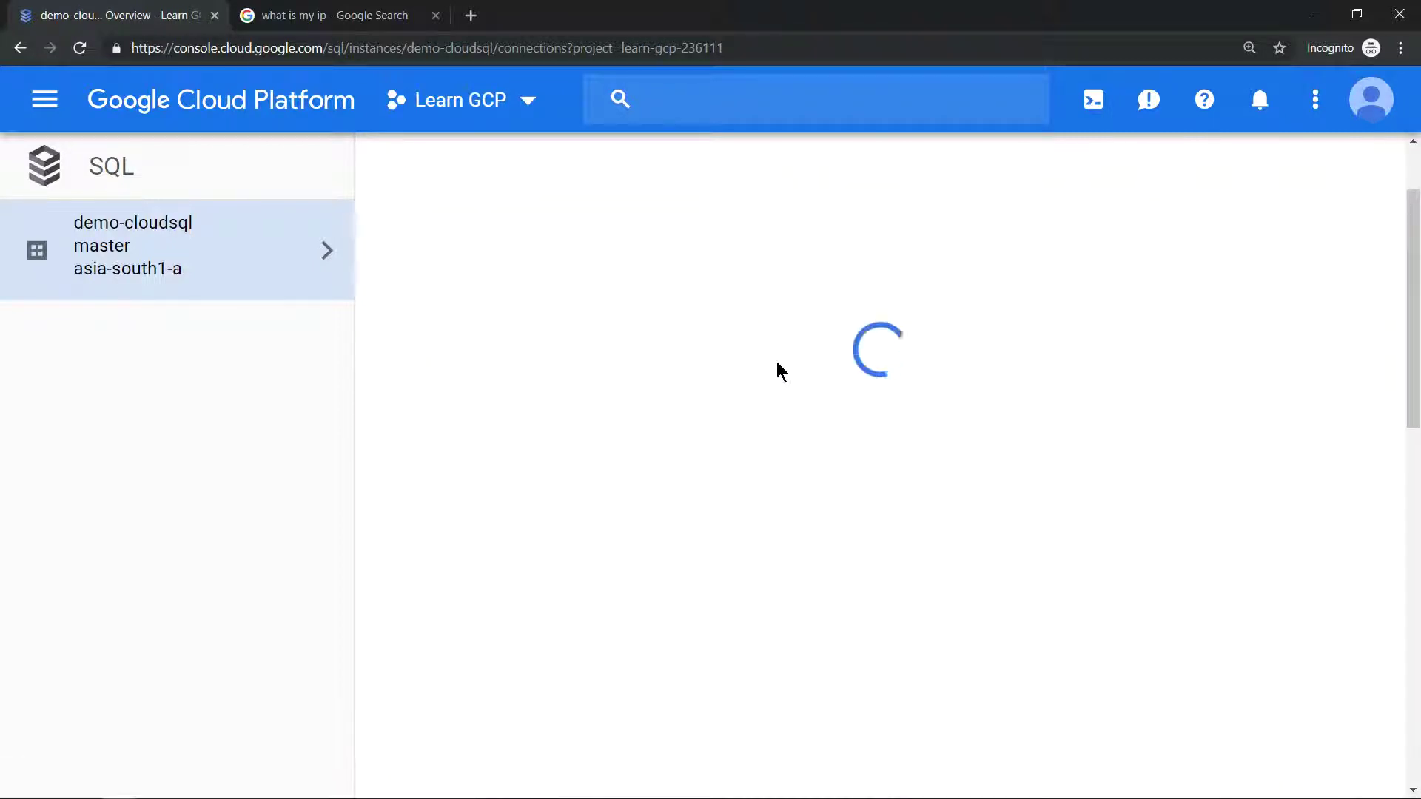
scroll(777, 361, "down", 3)
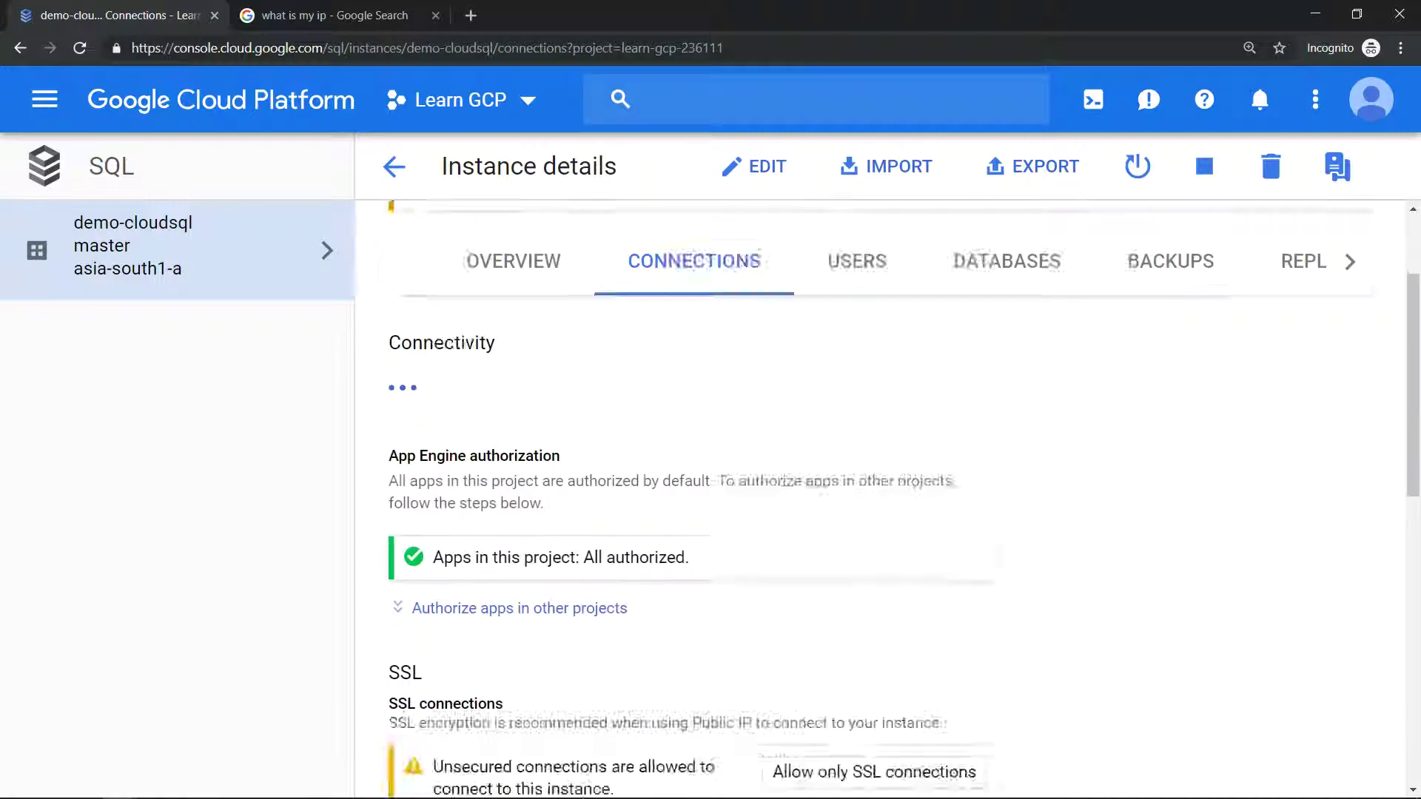
scroll(777, 360, "down", 3)
scroll(776, 444, "down", 3)
scroll(777, 445, "down", 2)
scroll(777, 444, "down", 2)
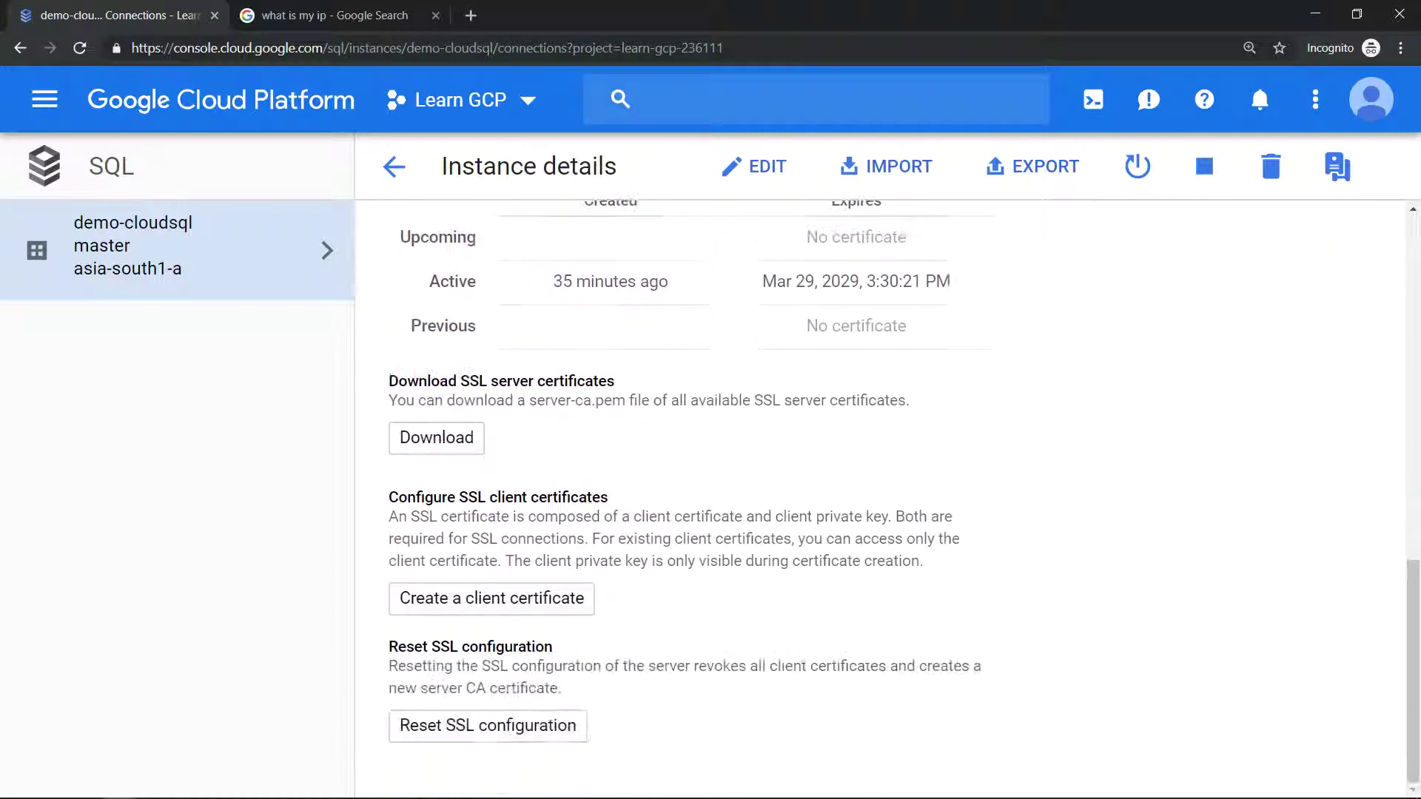
scroll(776, 444, "up", 4)
scroll(776, 444, "up", 4)
scroll(776, 444, "up", 1)
- Save authorized network 'my_laptop' with address 1.23.13.62, then go back to the instances list
left_click(717, 710)
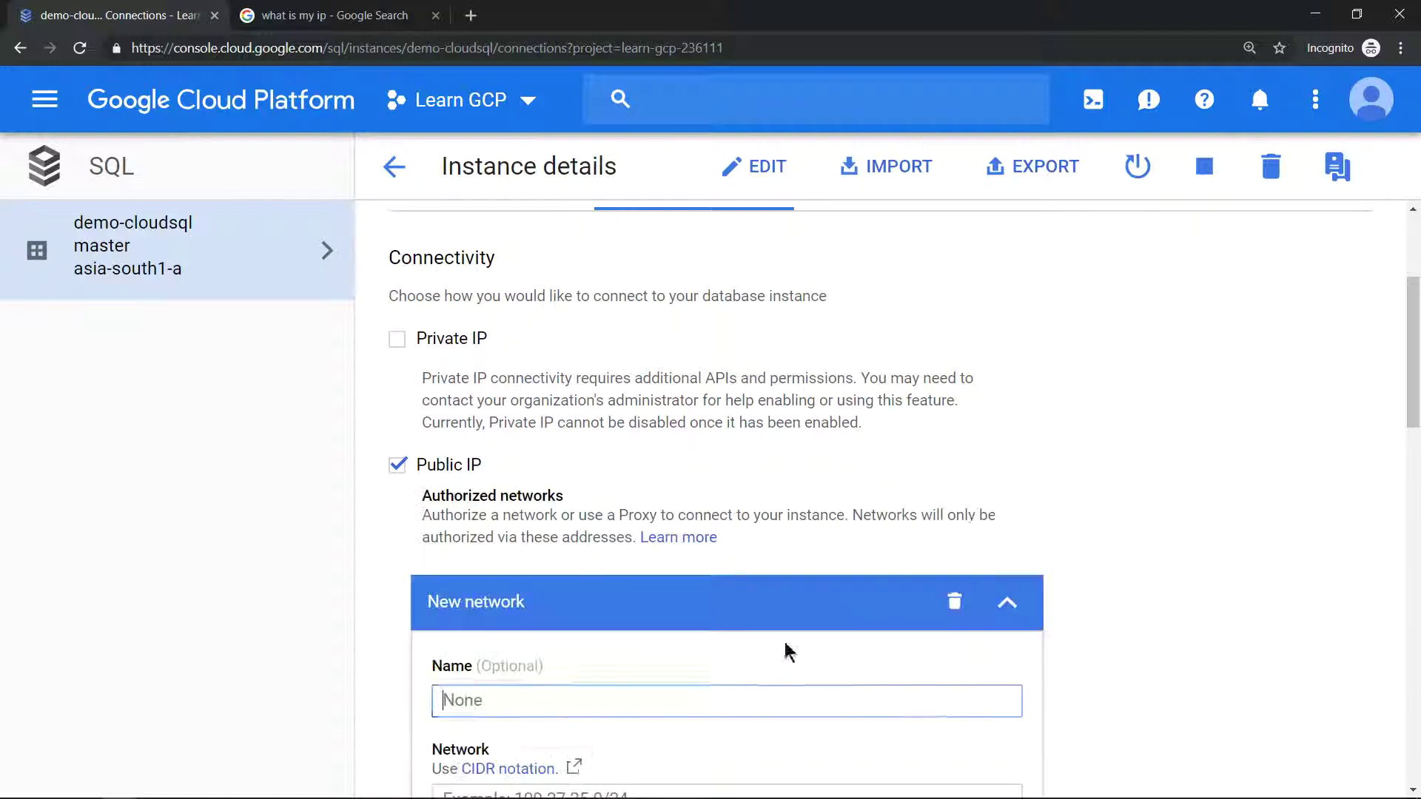
scroll(886, 599, "down", 2)
type("my_")
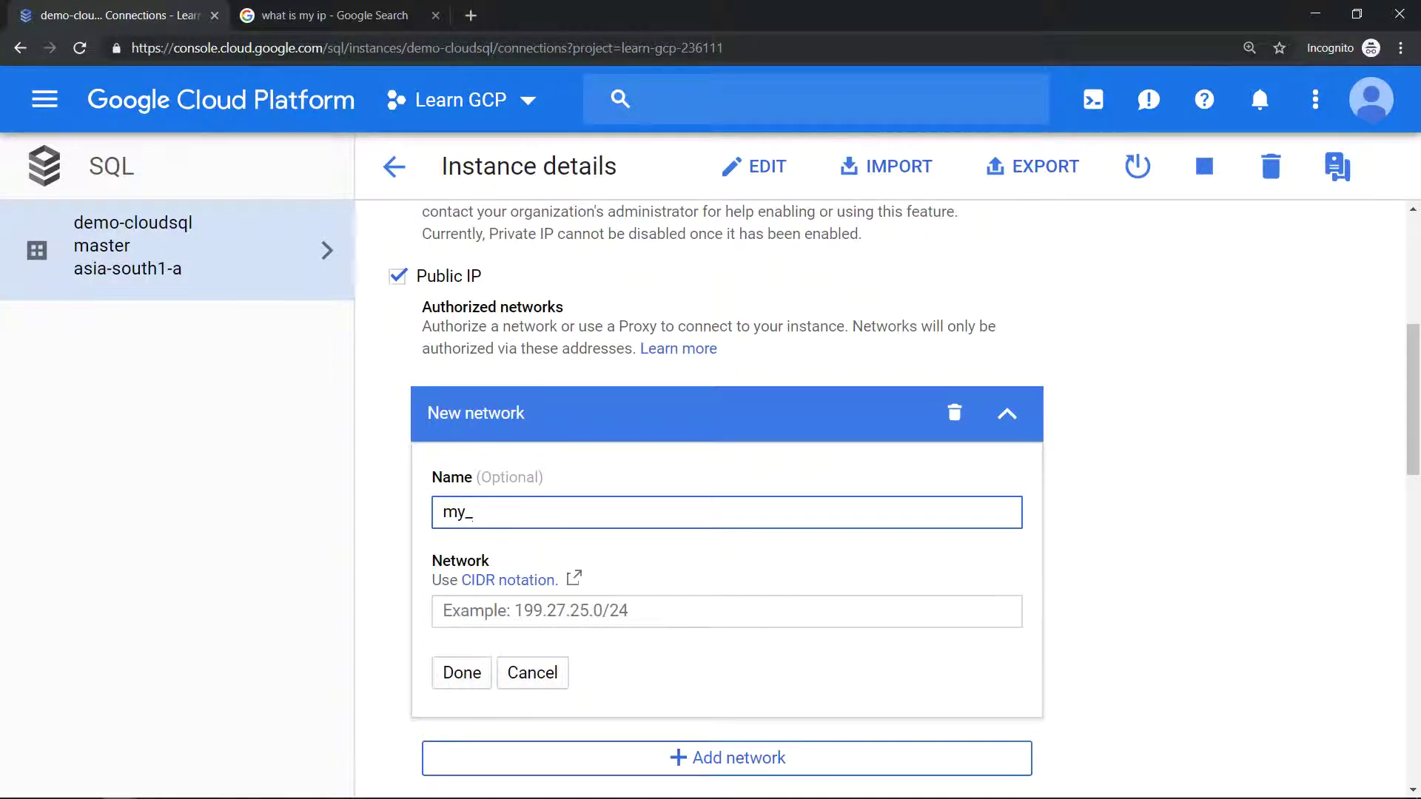
type("laptop")
scroll(726, 555, "down", 1)
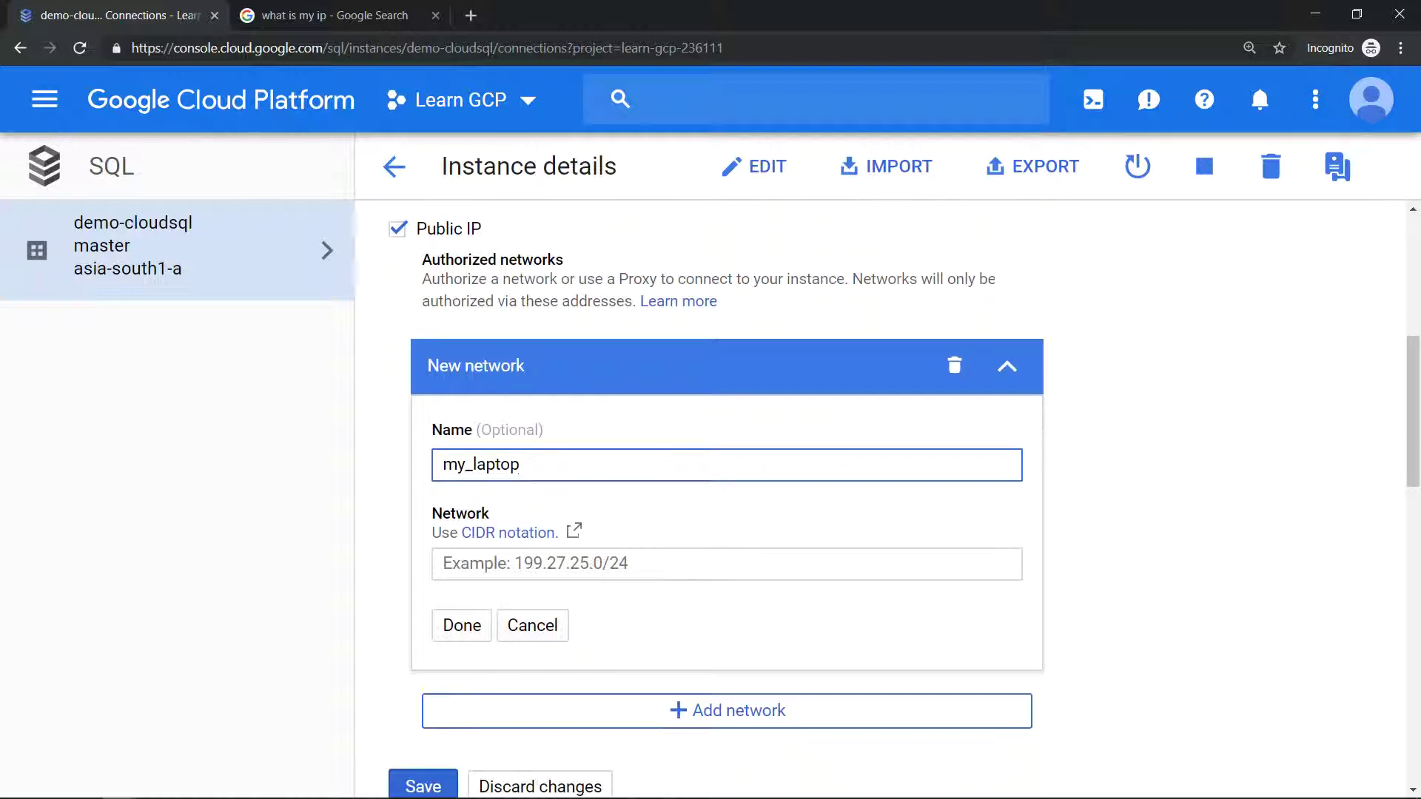
scroll(727, 555, "down", 2)
left_click(533, 353)
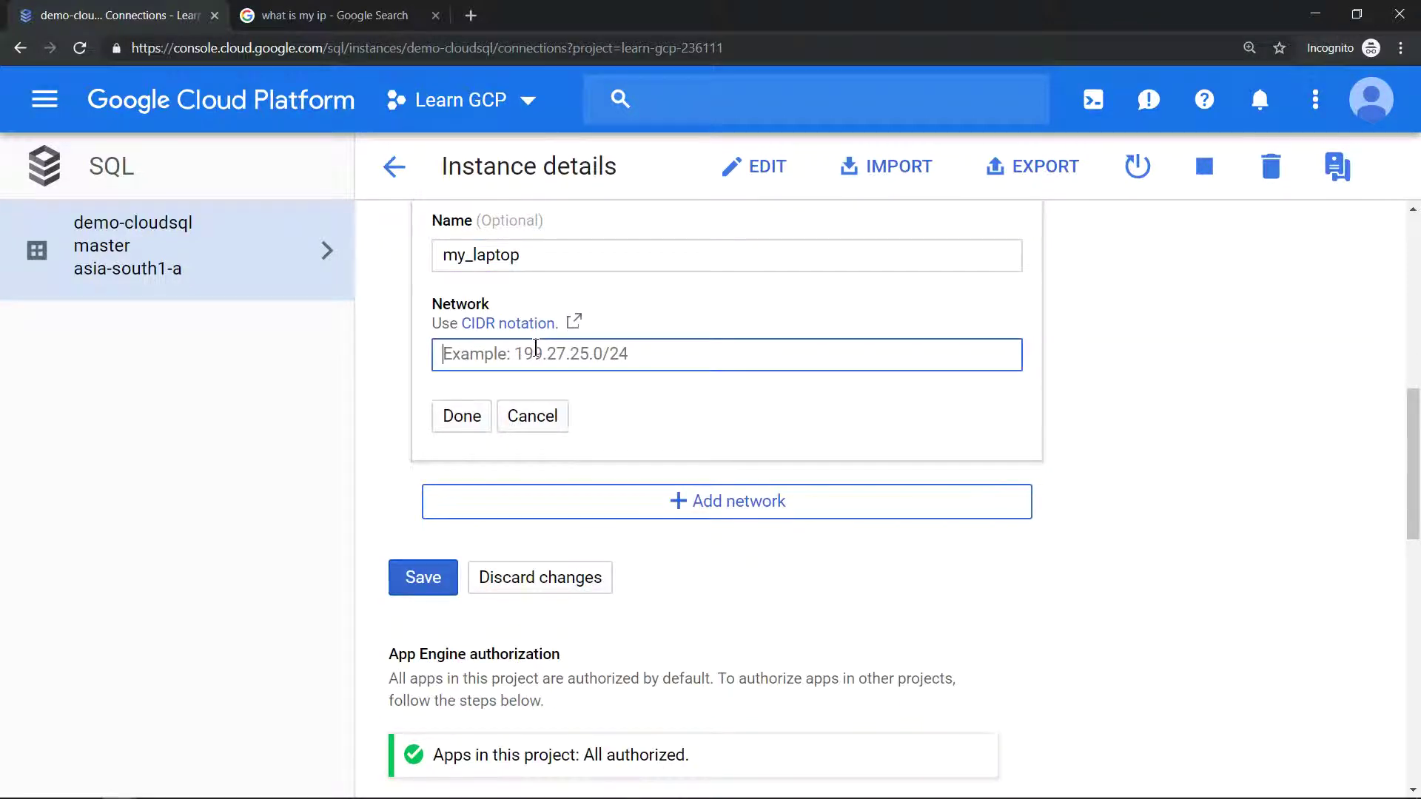
type("1.23.13.62")
left_click(461, 416)
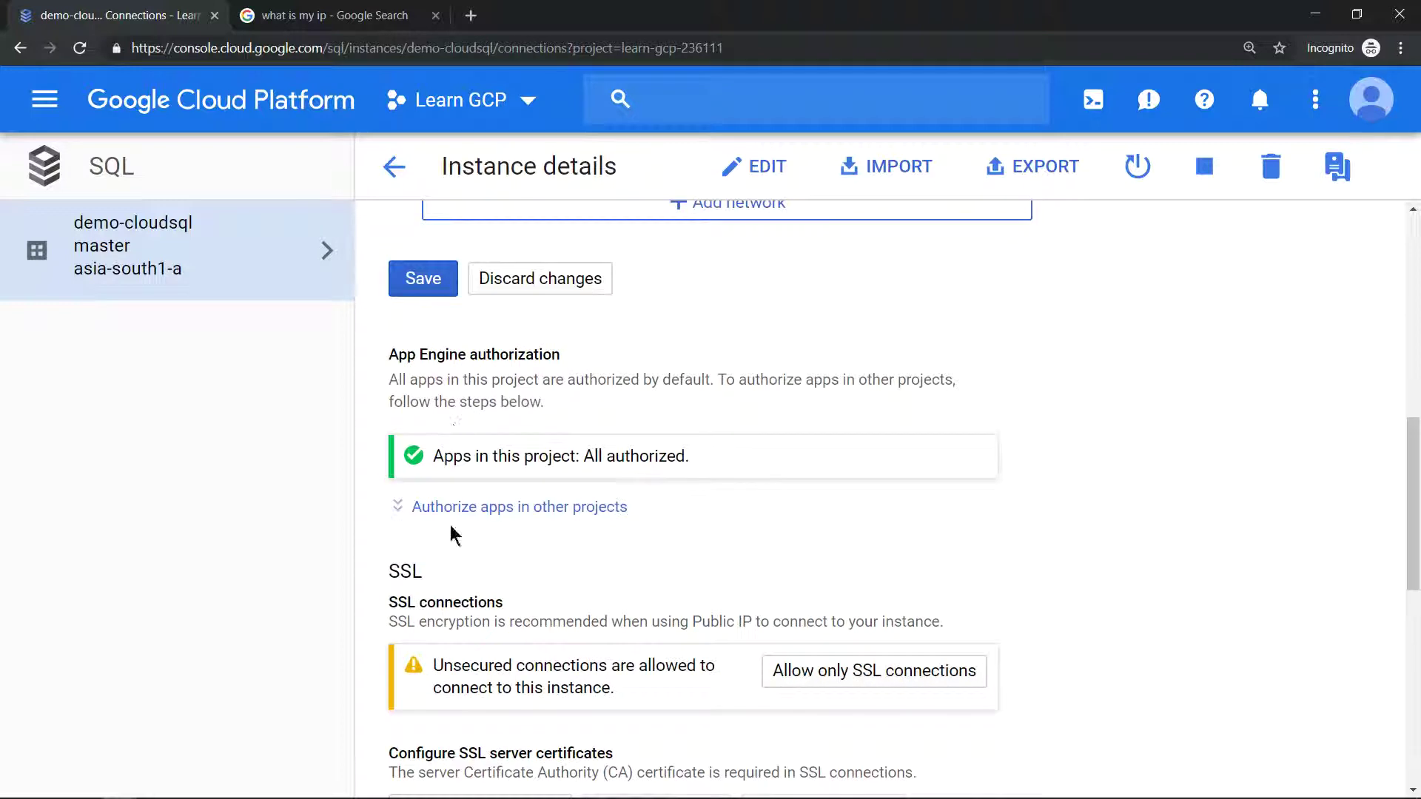
left_click(423, 279)
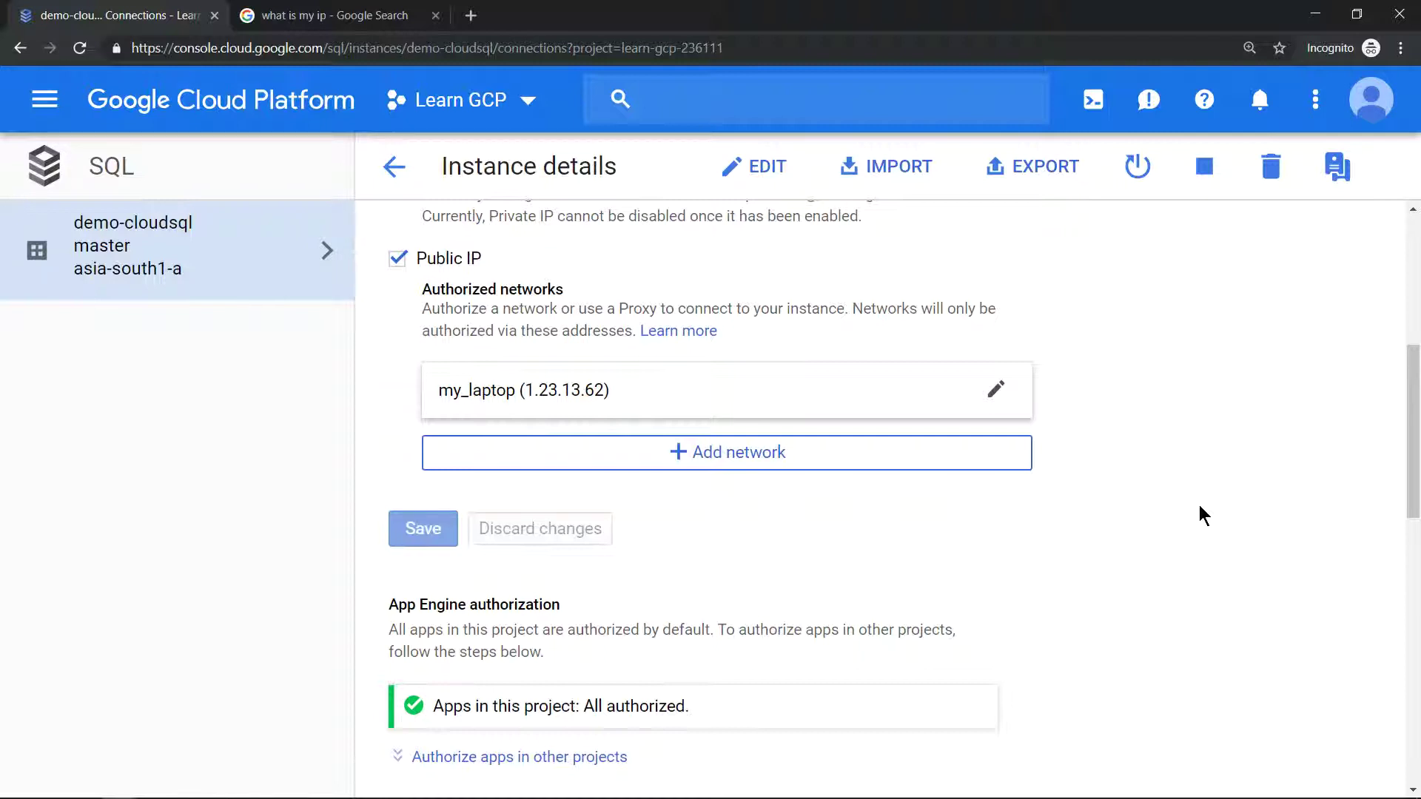
left_click(394, 166)
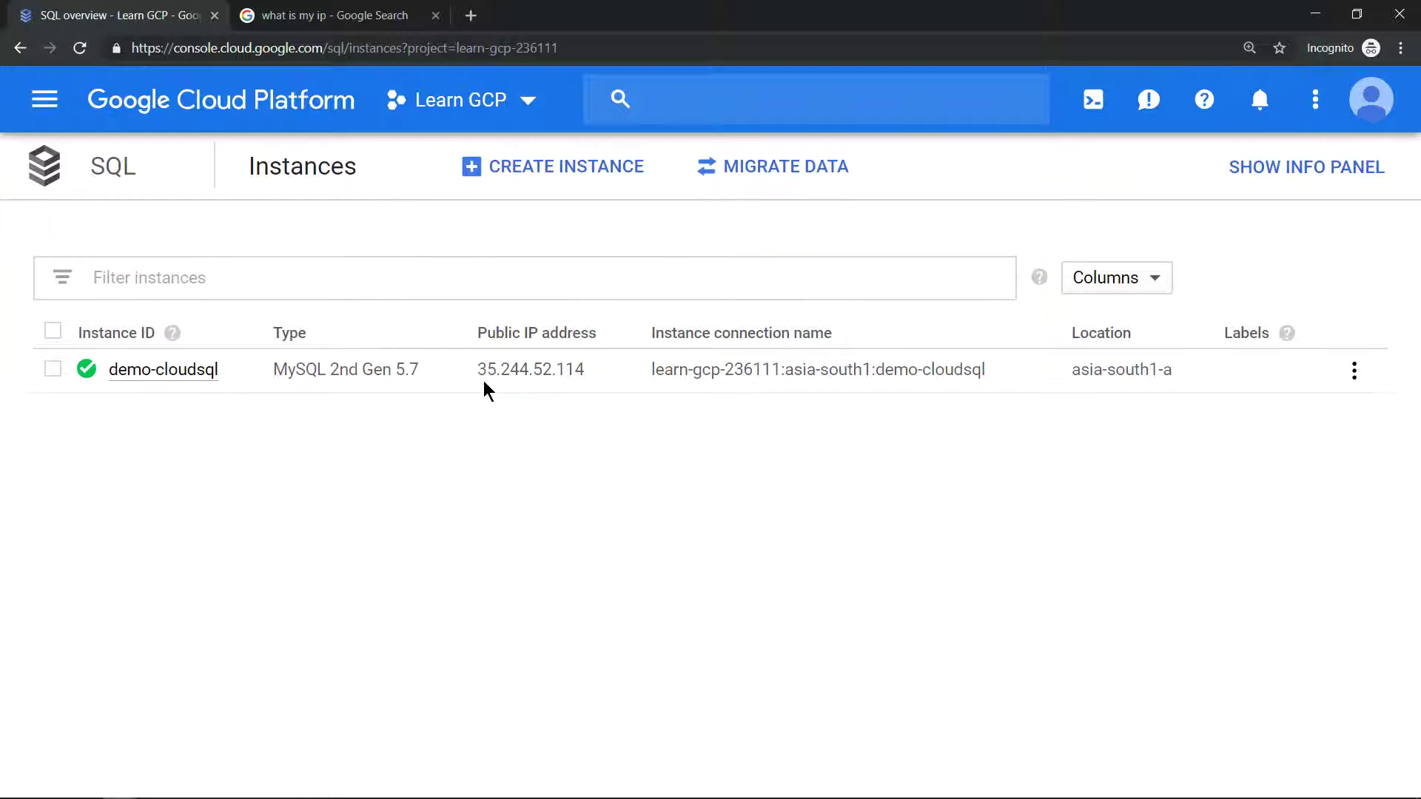
- Log in as root with 'mysql -h 35.244.52.114' and run 'show databases;', showing bookshelf
key("alt+Tab")
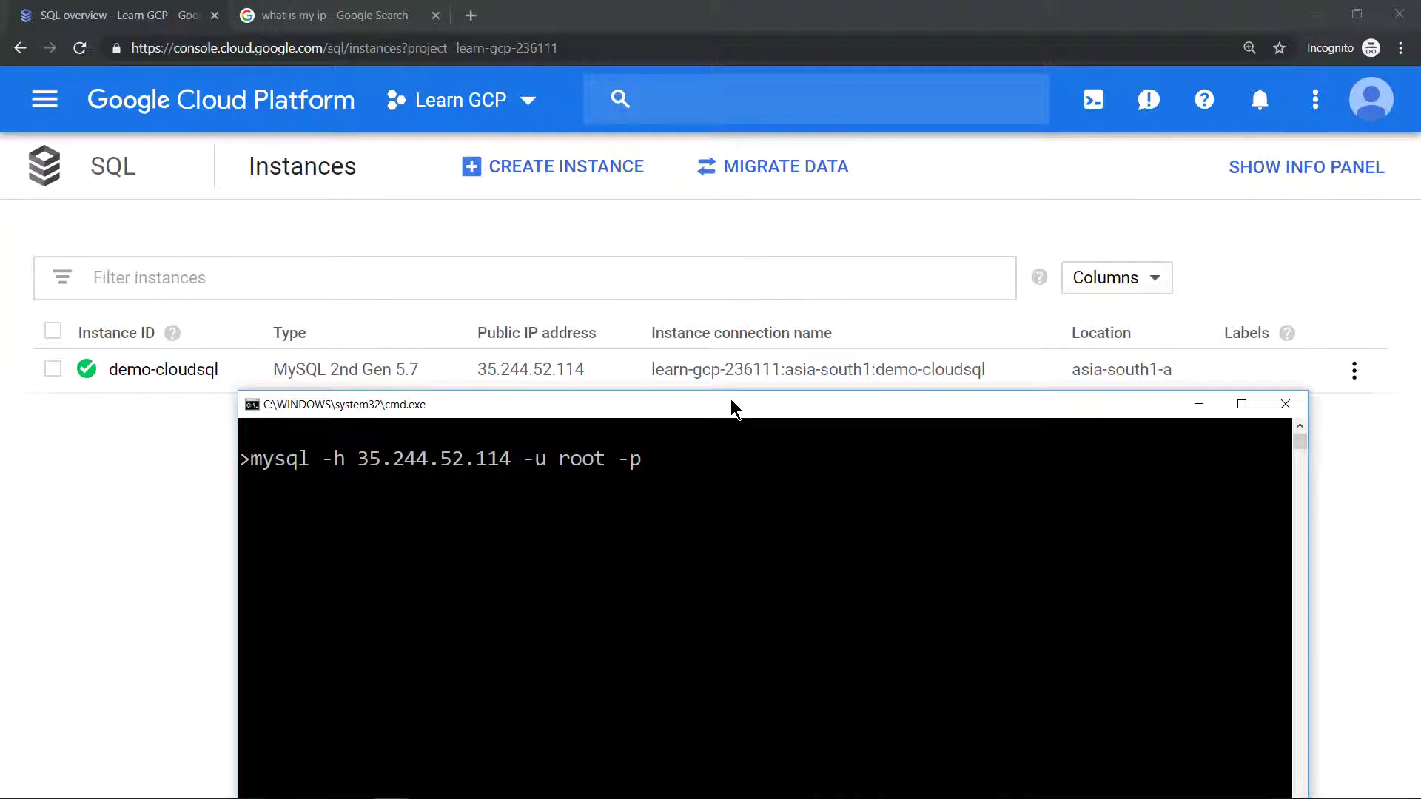
key("Return")
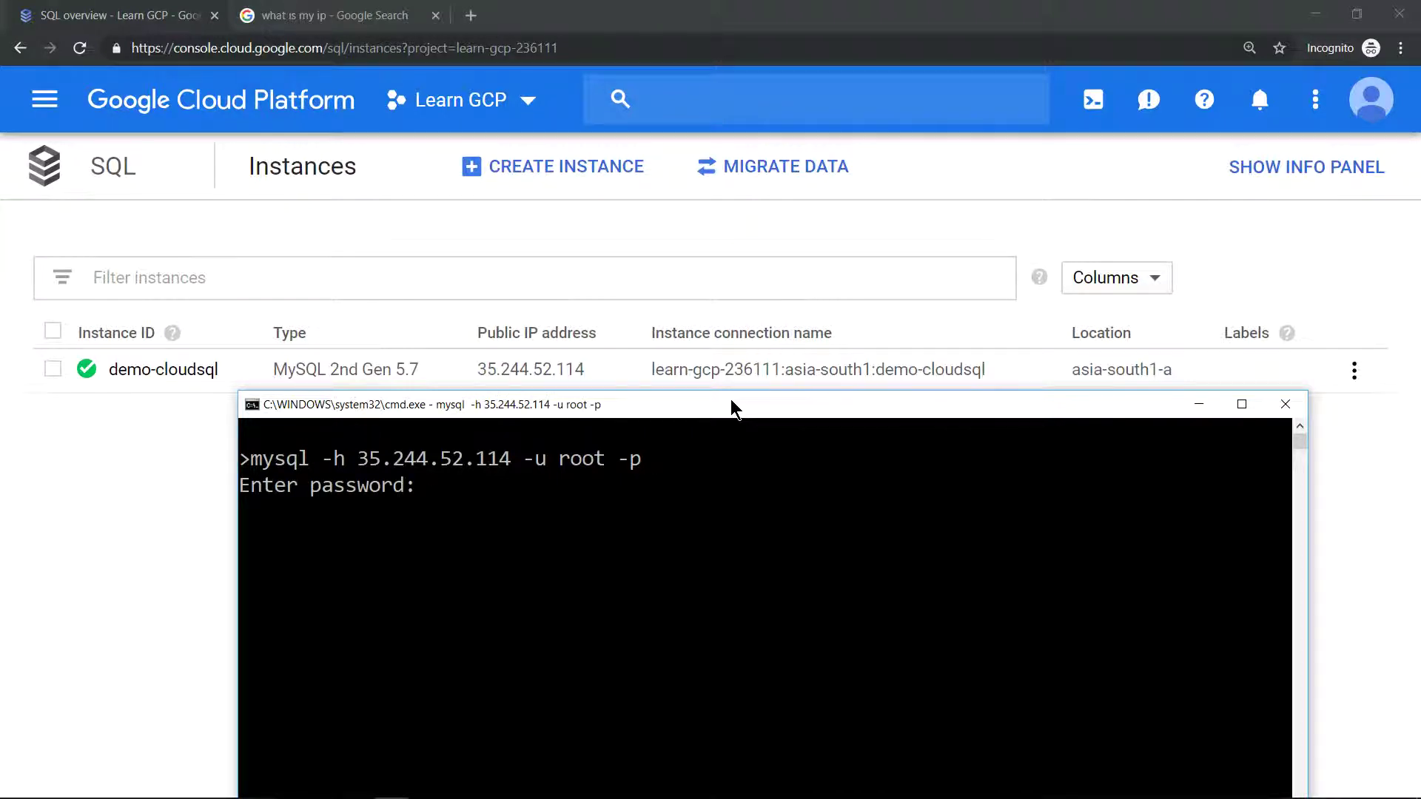
type("*******")
key("Return")
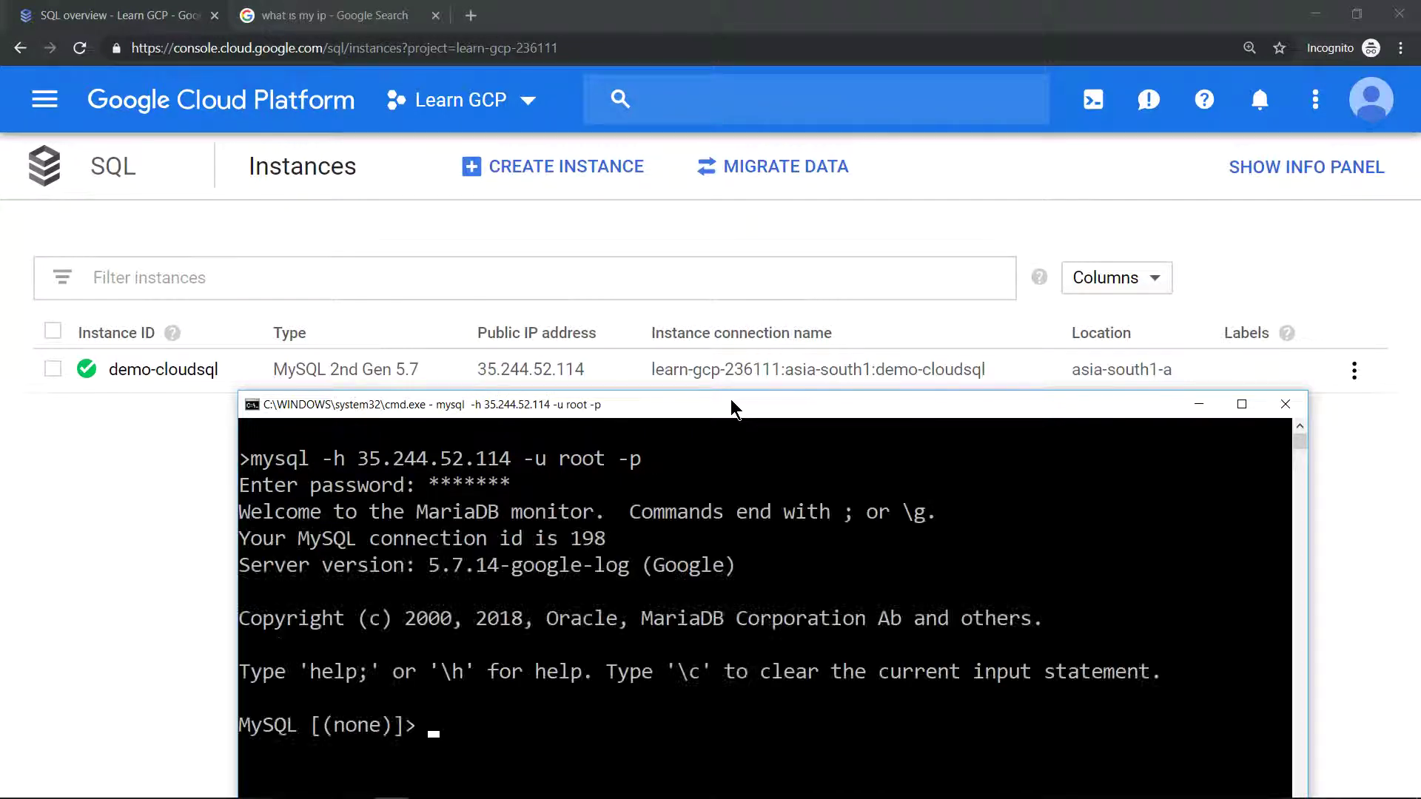
left_click_drag(731, 407, 728, 144)
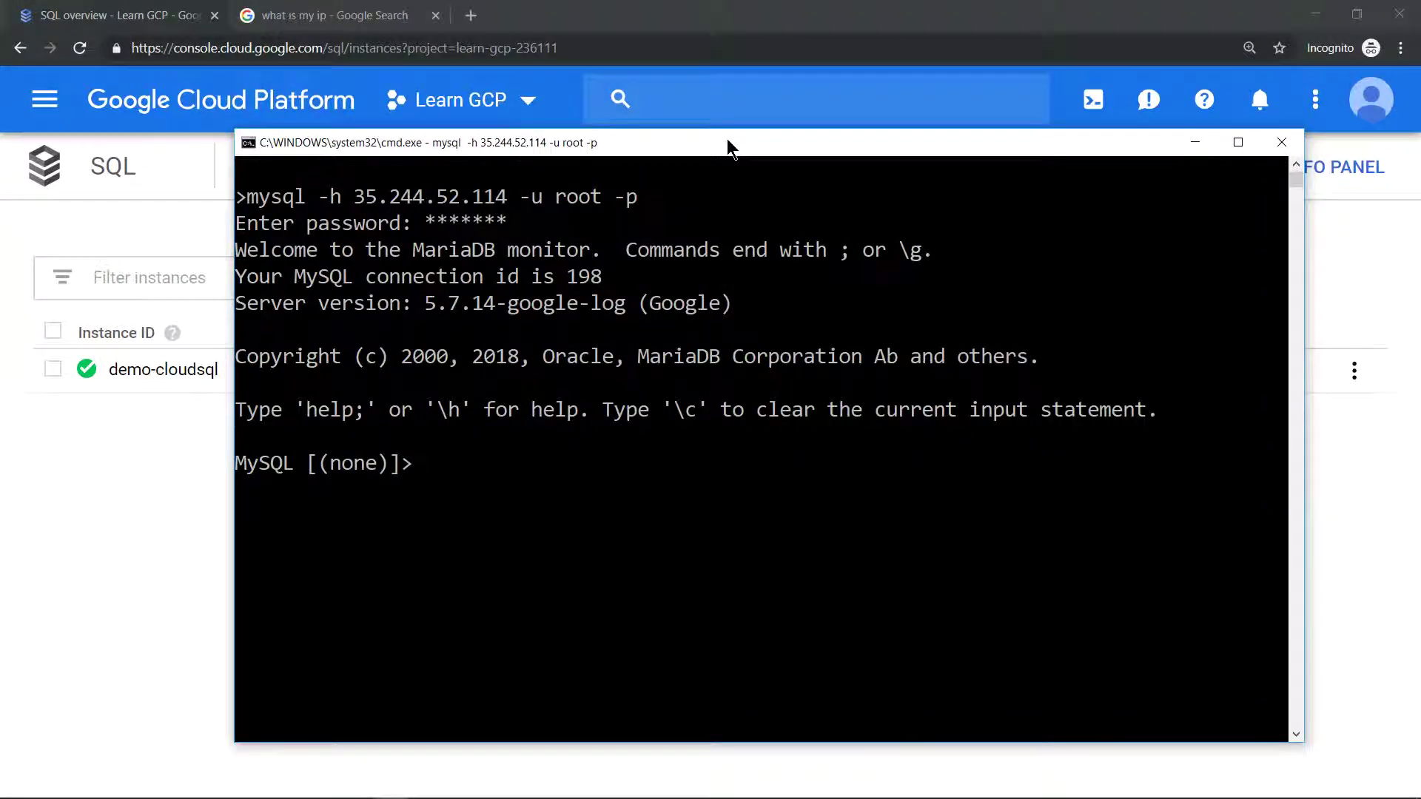
type("show ")
type("datbas")
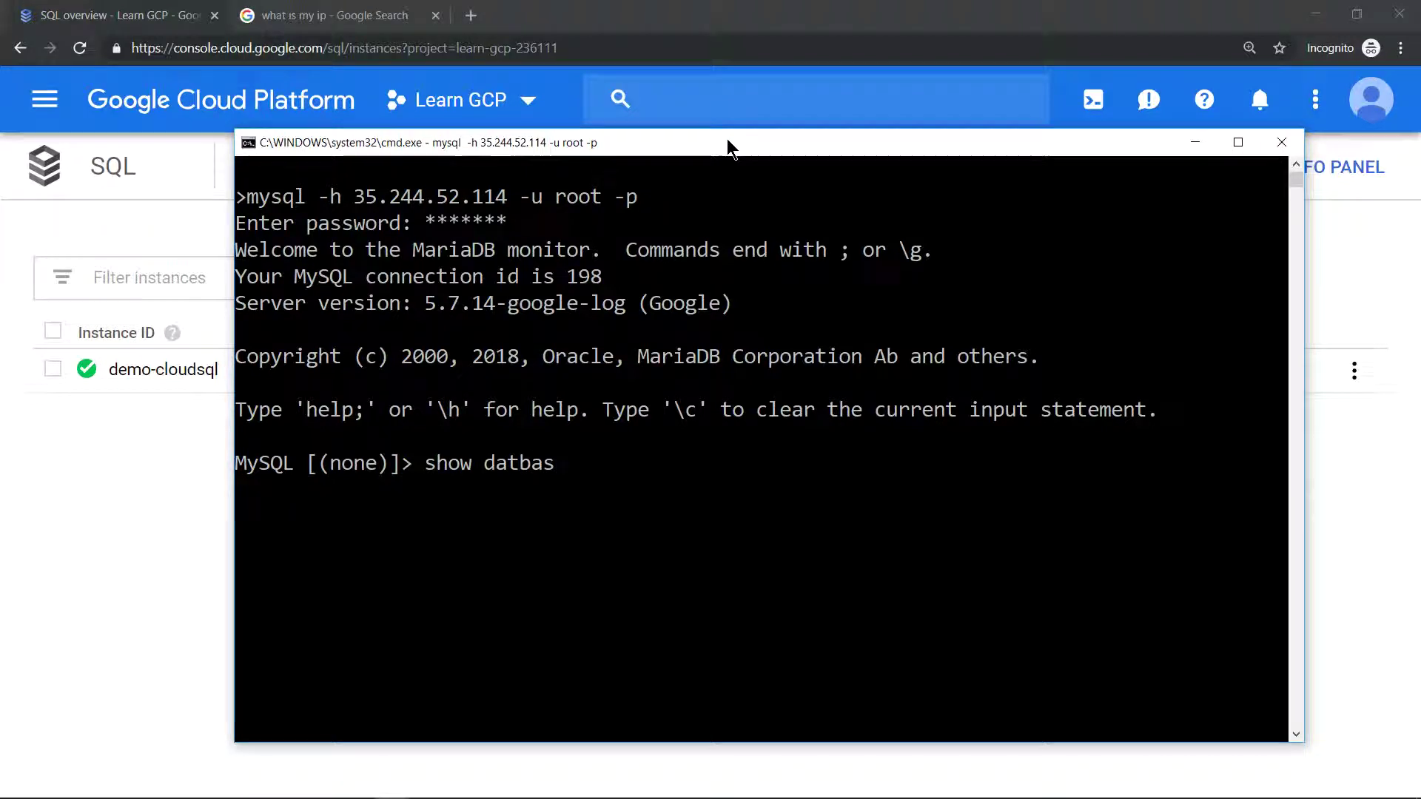
key("BackSpace")
key("BackSpace")
key("BackSpace")
type("abases")
type(";")
key("Return")
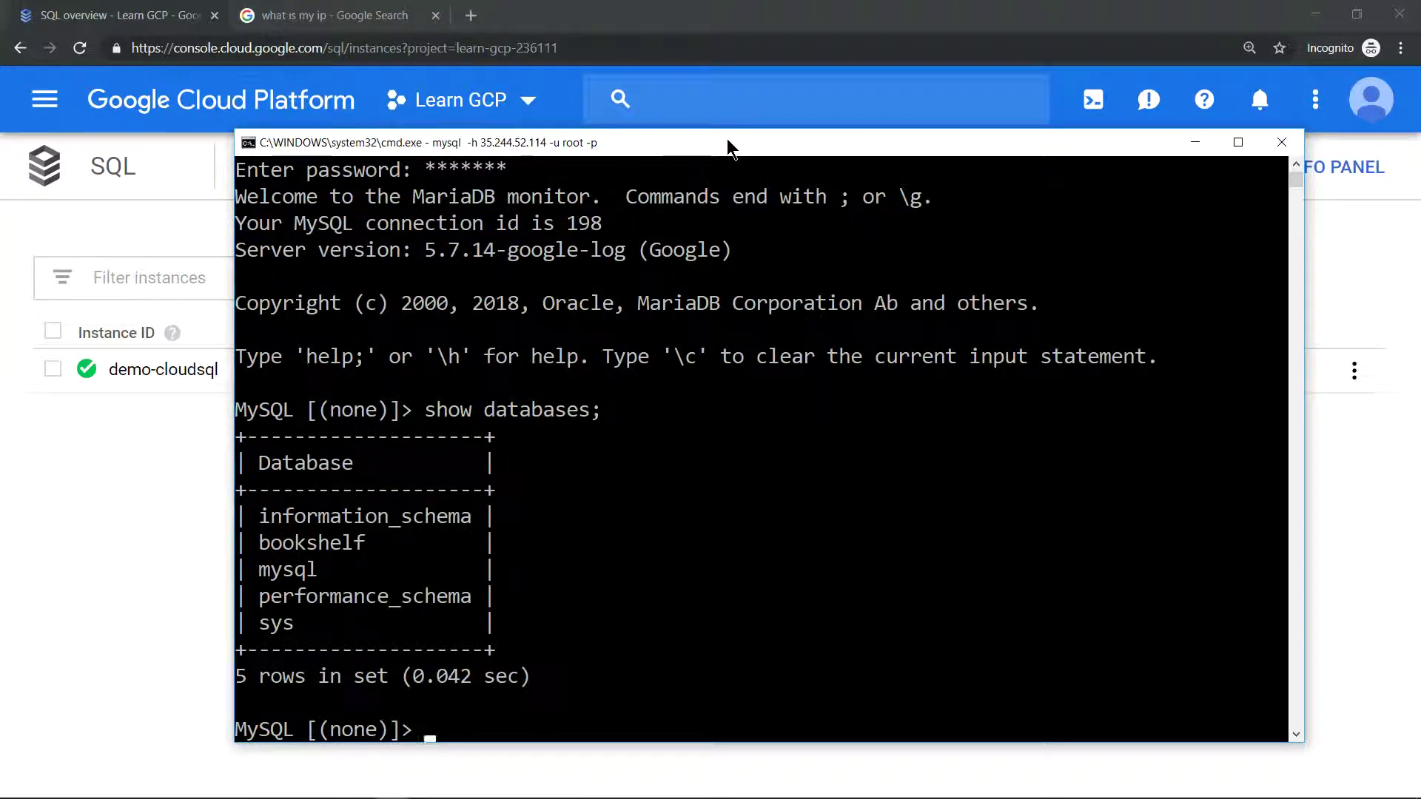